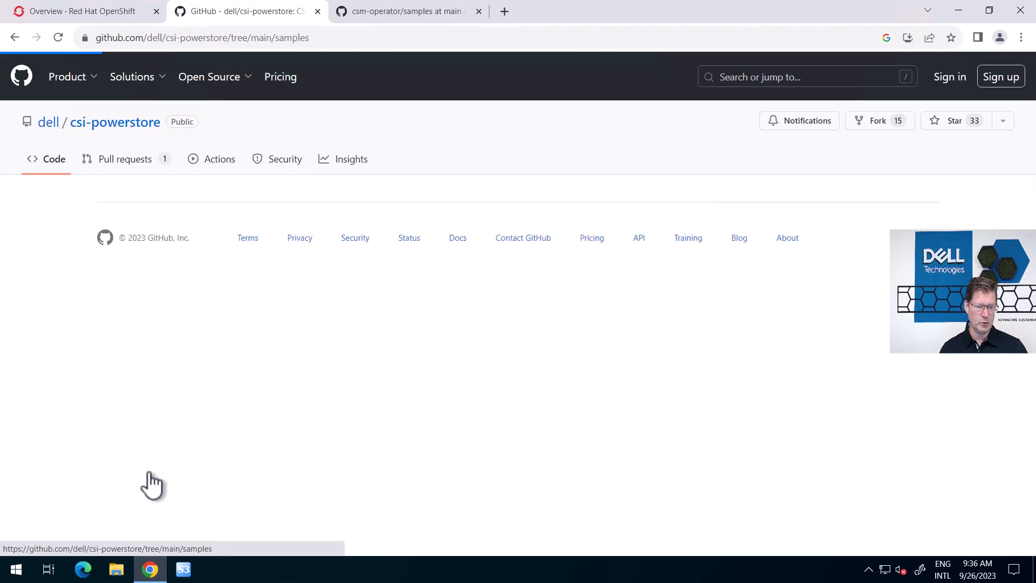
Step: Open secret.yaml in the csi-powerstore samples' secret folder and review its array endpoint, globalID and credential fields
click(266, 330)
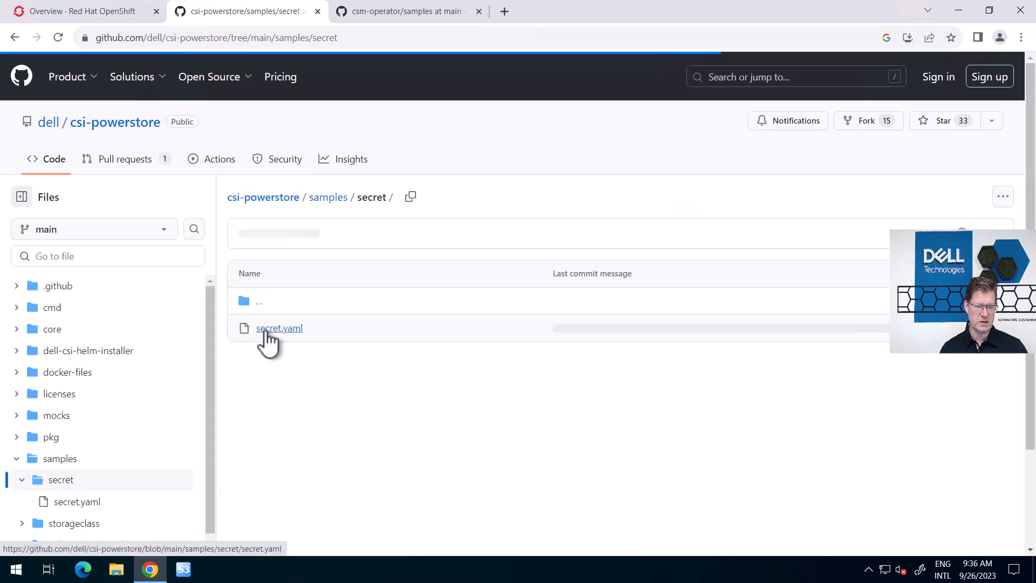
click(274, 330)
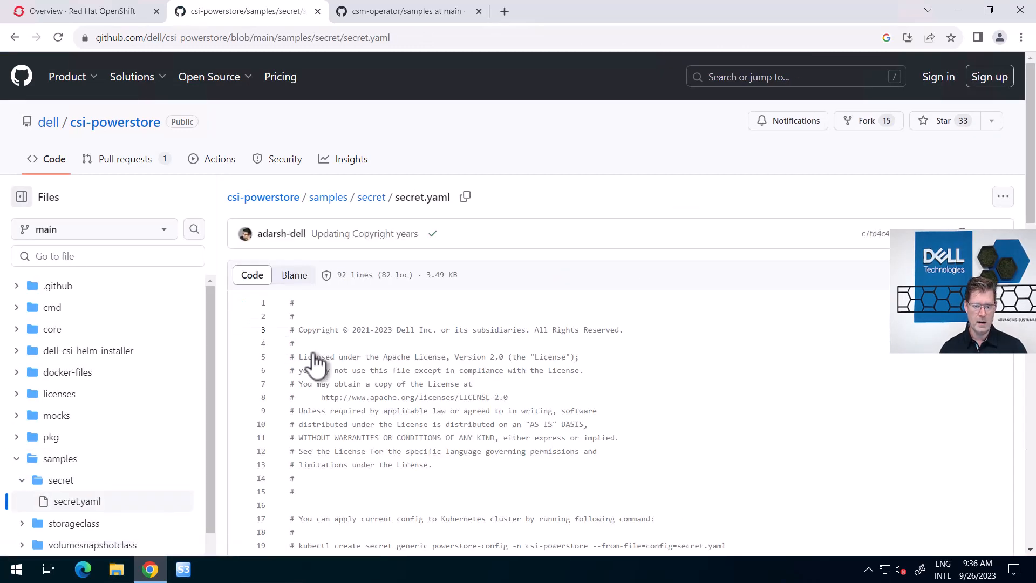
scroll(361, 399, down, 6)
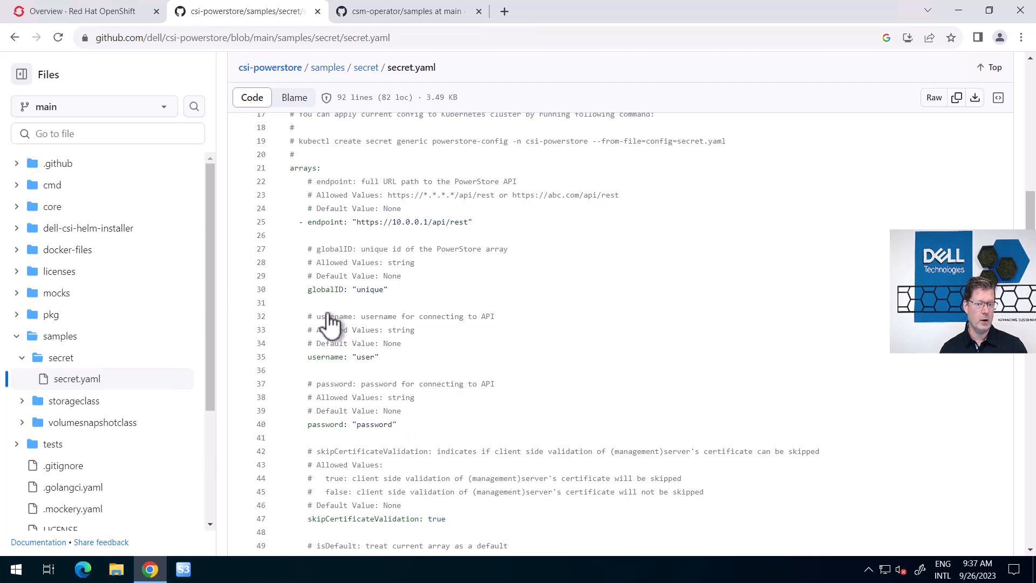
Step: Install the certified Dell Container Storage Modules operator from the OpenShift OperatorHub with default options and open its Container Storage Module instances
click(74, 11)
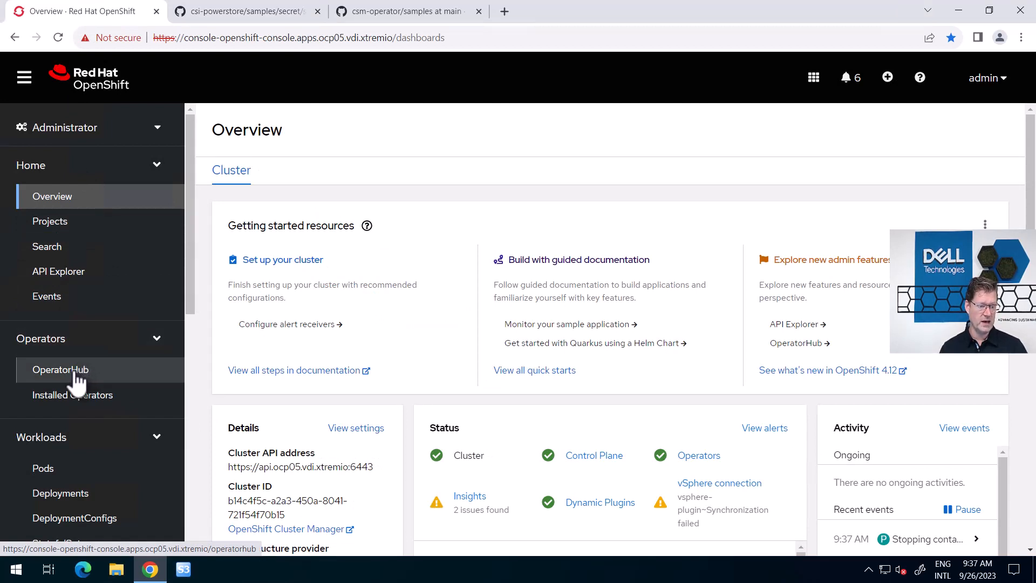
click(75, 371)
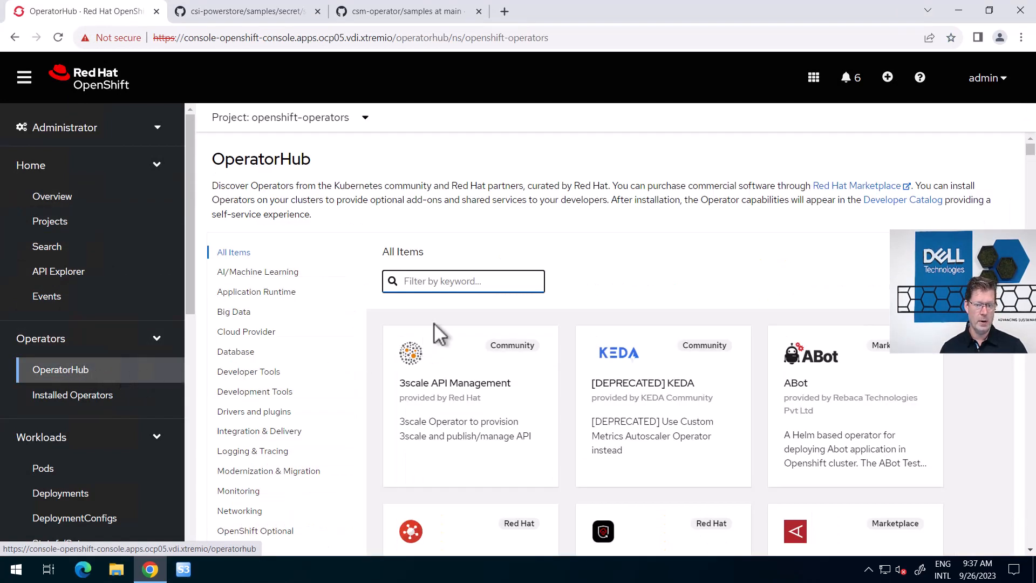
text(dell)
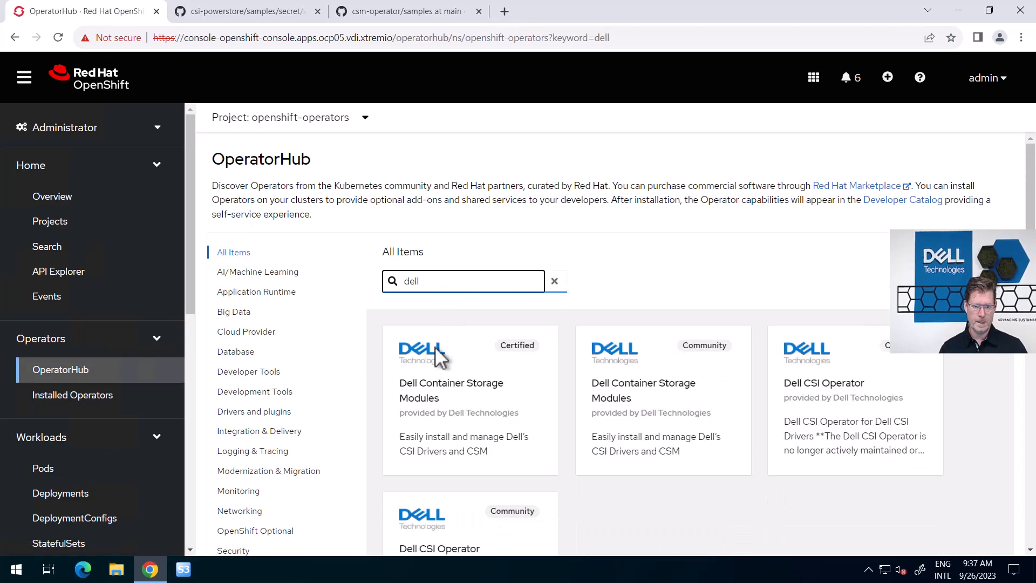
click(448, 404)
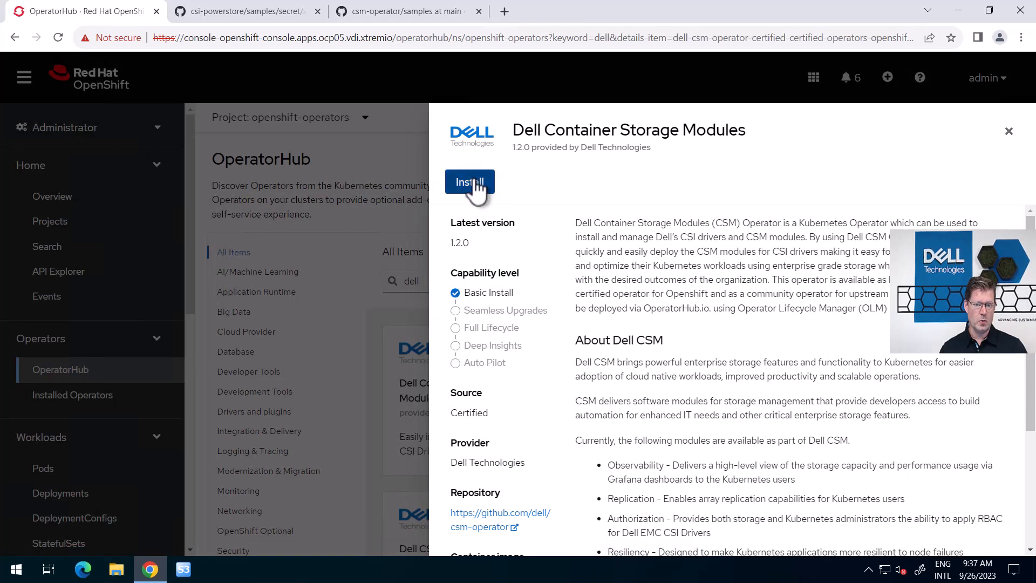
click(476, 188)
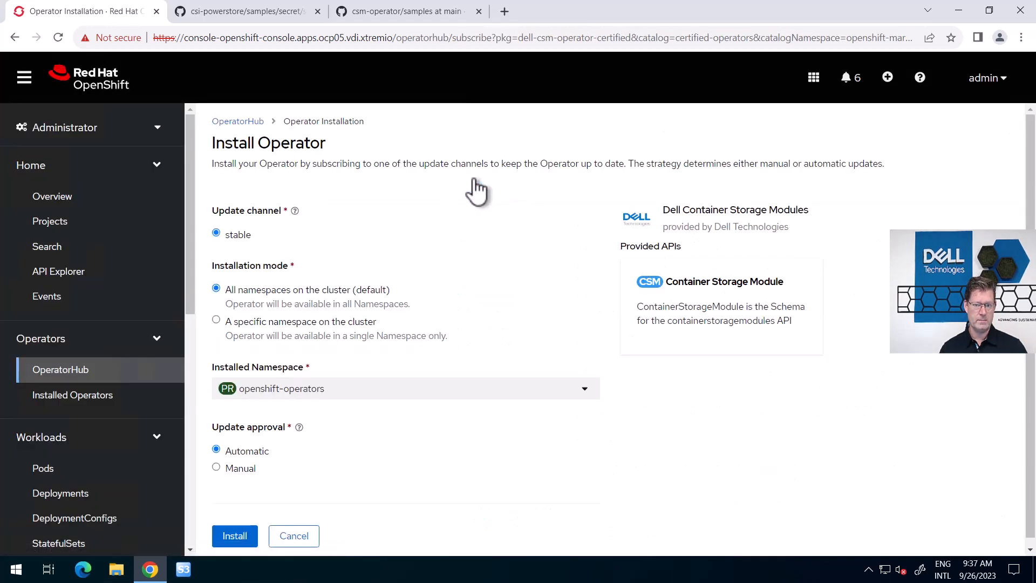
click(235, 537)
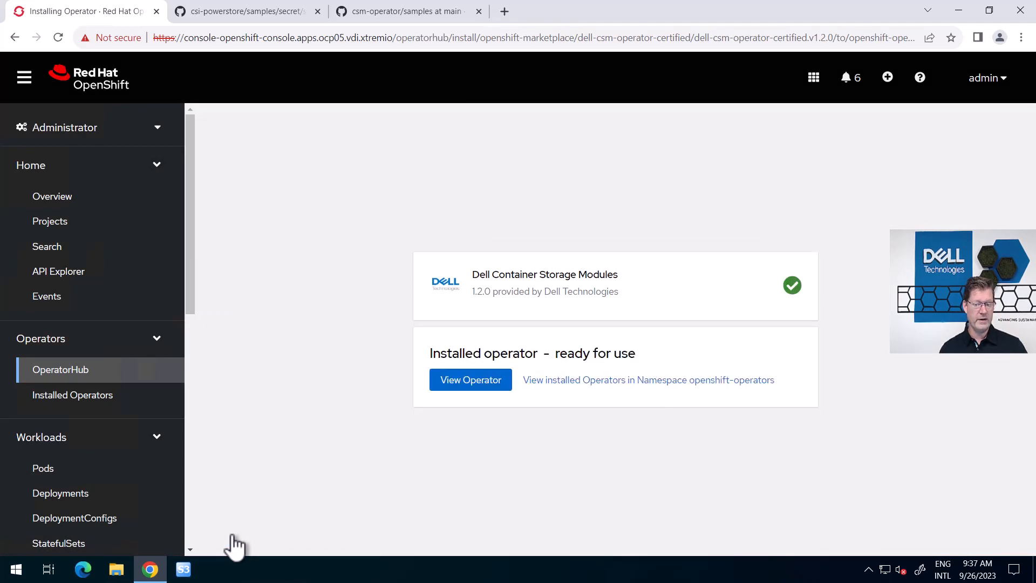
click(471, 382)
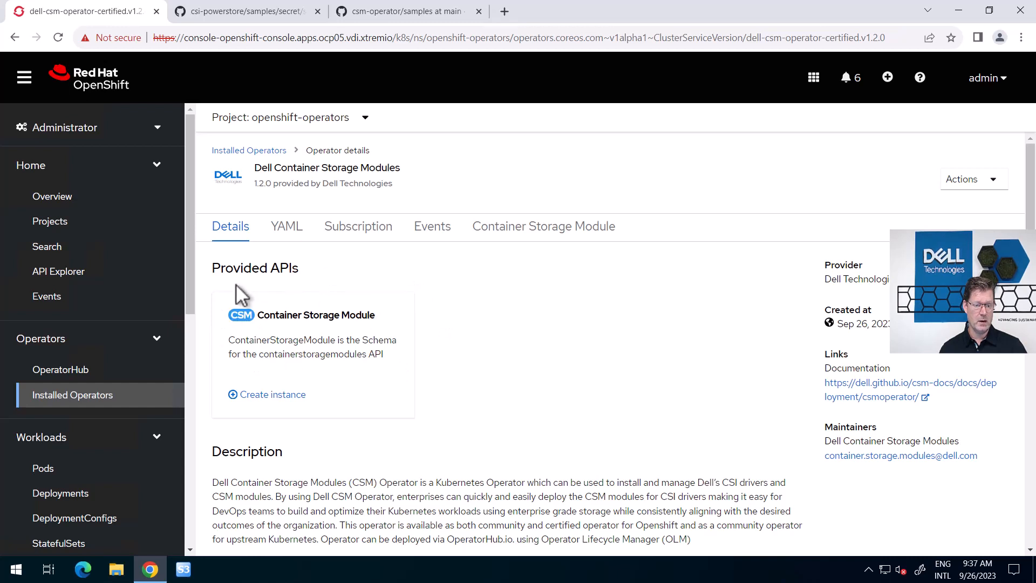
click(556, 238)
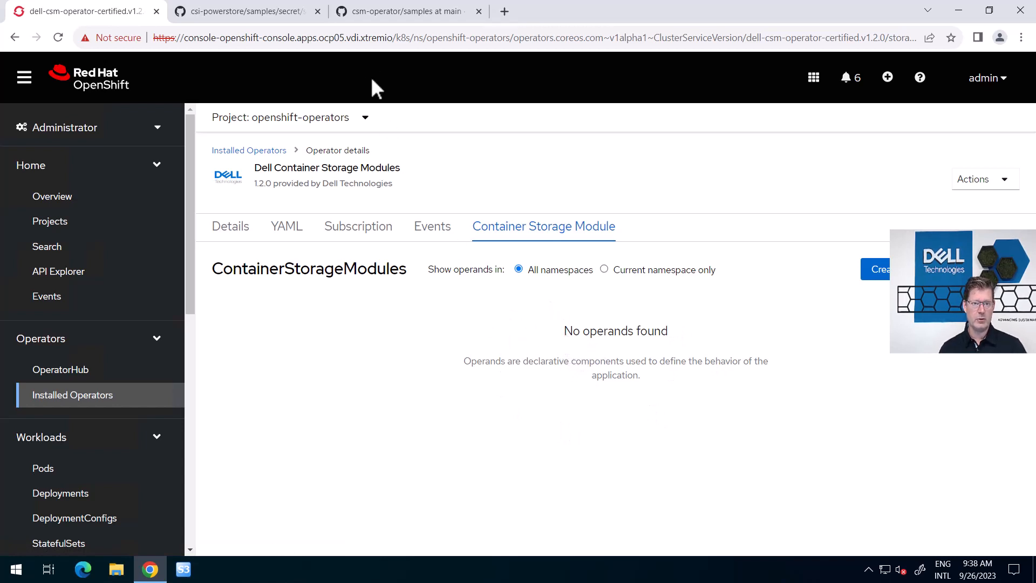
Step: Copy the raw contents of storage_csm_powerstore_v270.yaml from the csm-operator samples on GitHub
click(401, 11)
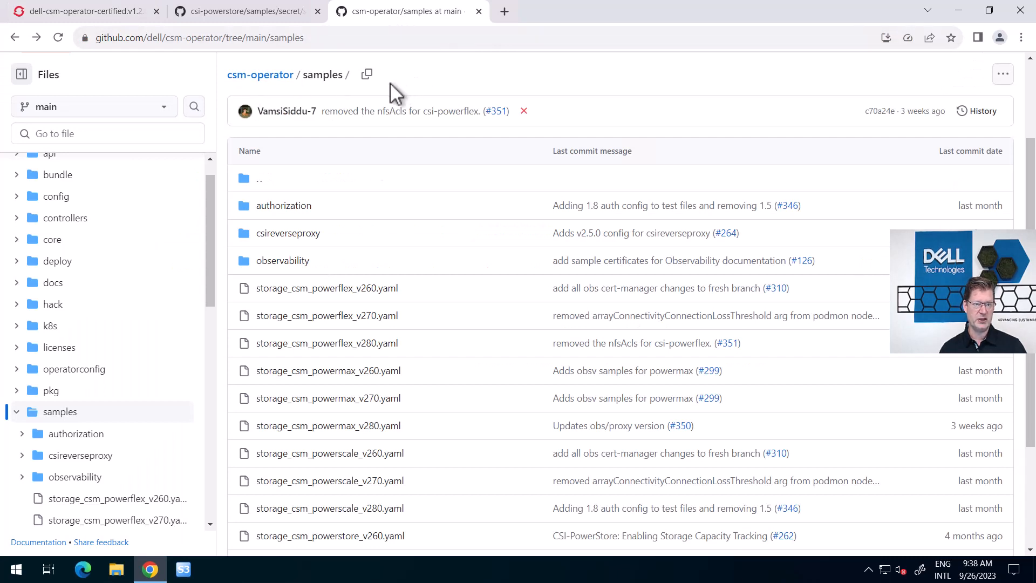
scroll(459, 309, down, 3)
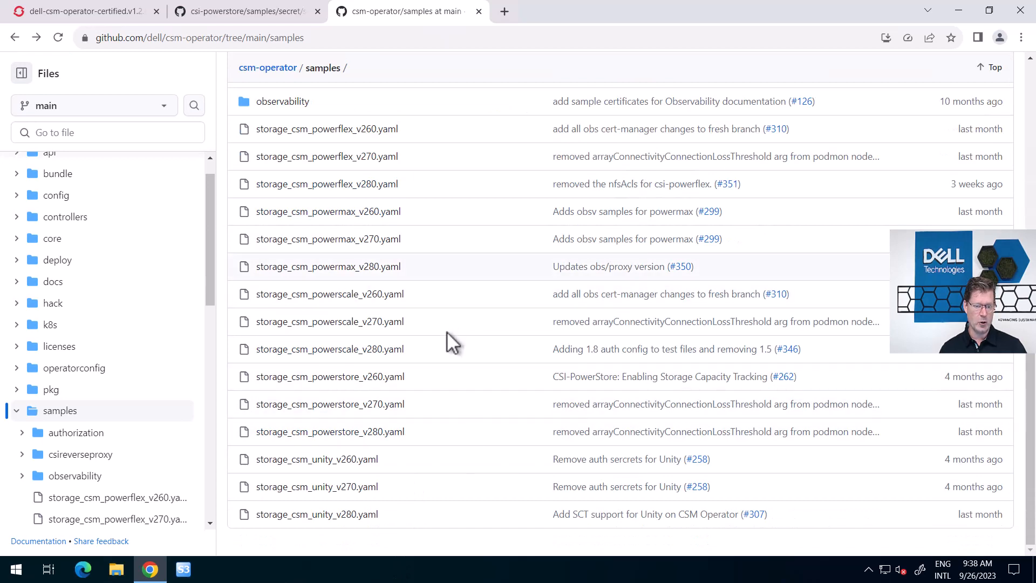
click(371, 404)
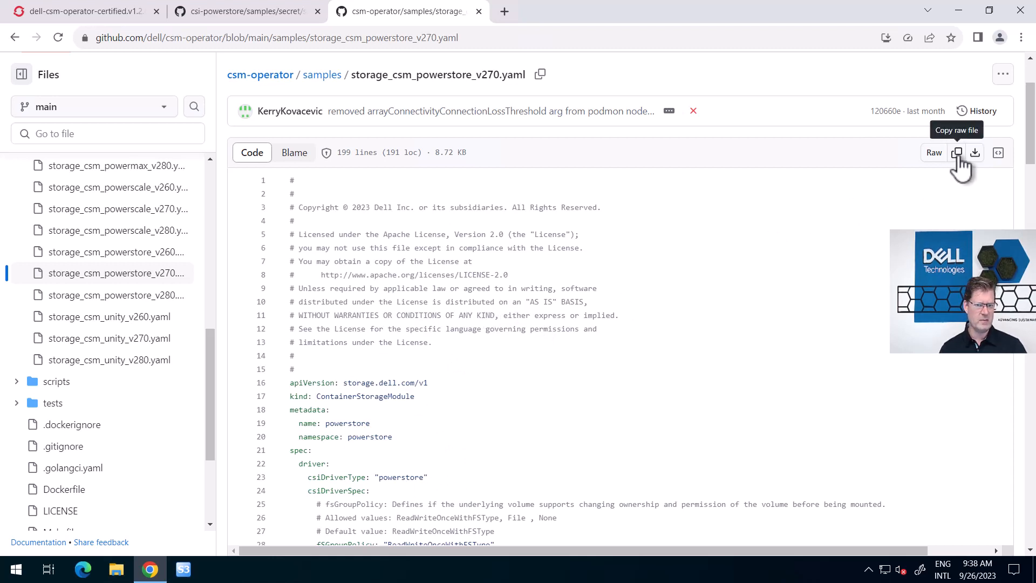
click(957, 154)
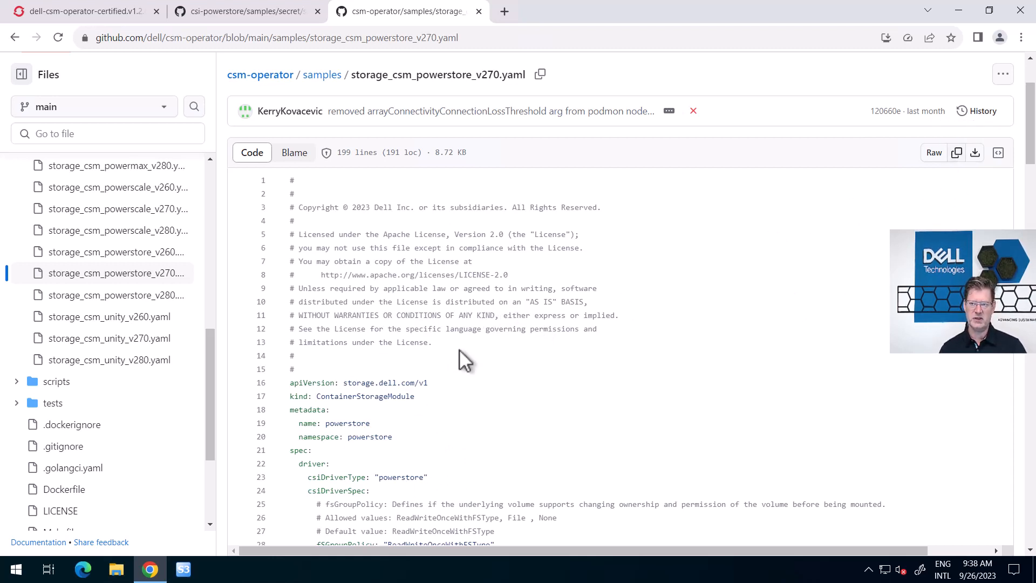
Step: Create a ContainerStorageModule in OpenShift, replacing the default YAML with the copied PowerStore v270 sample
click(75, 11)
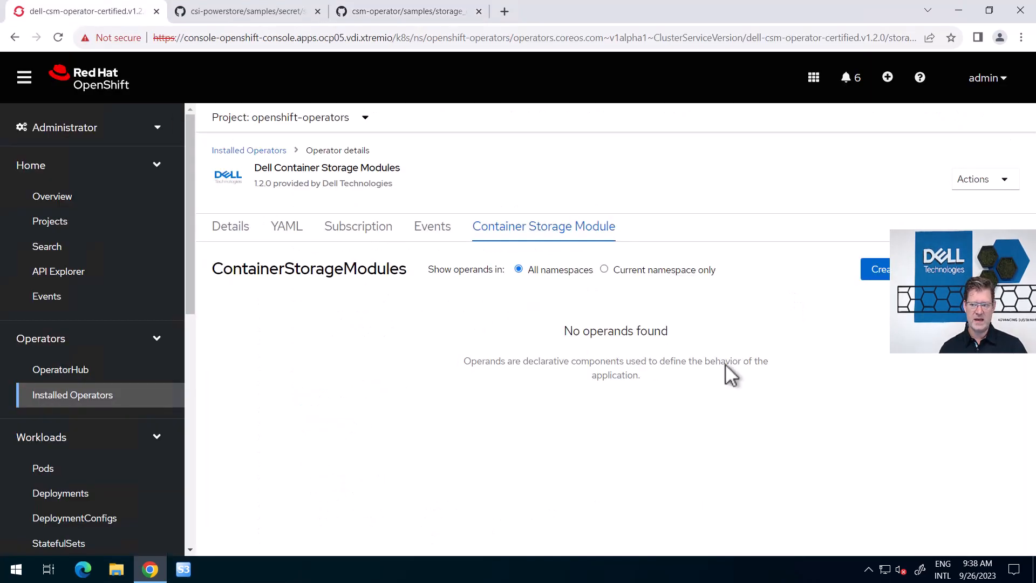
click(874, 269)
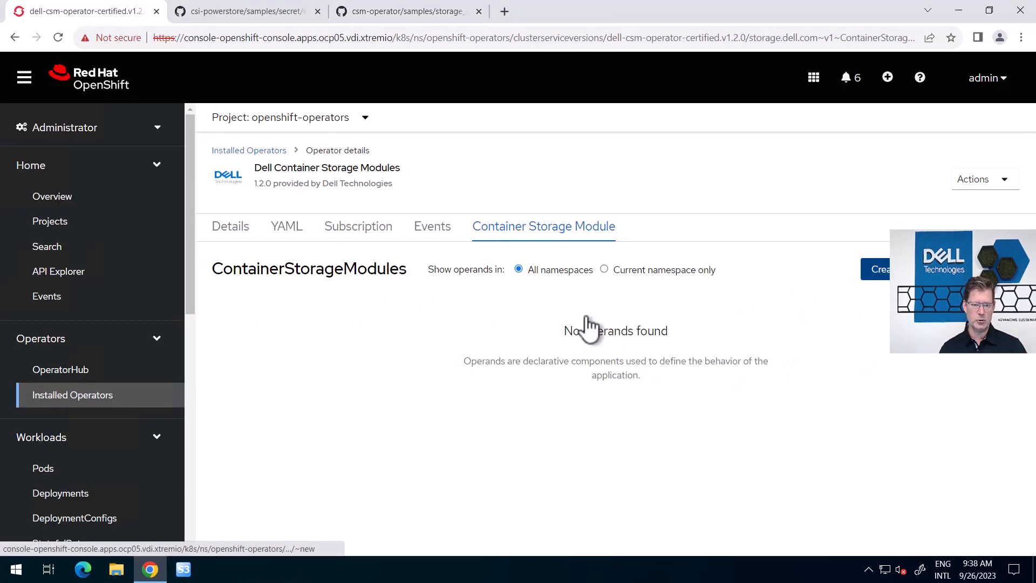
key(ctrl+a)
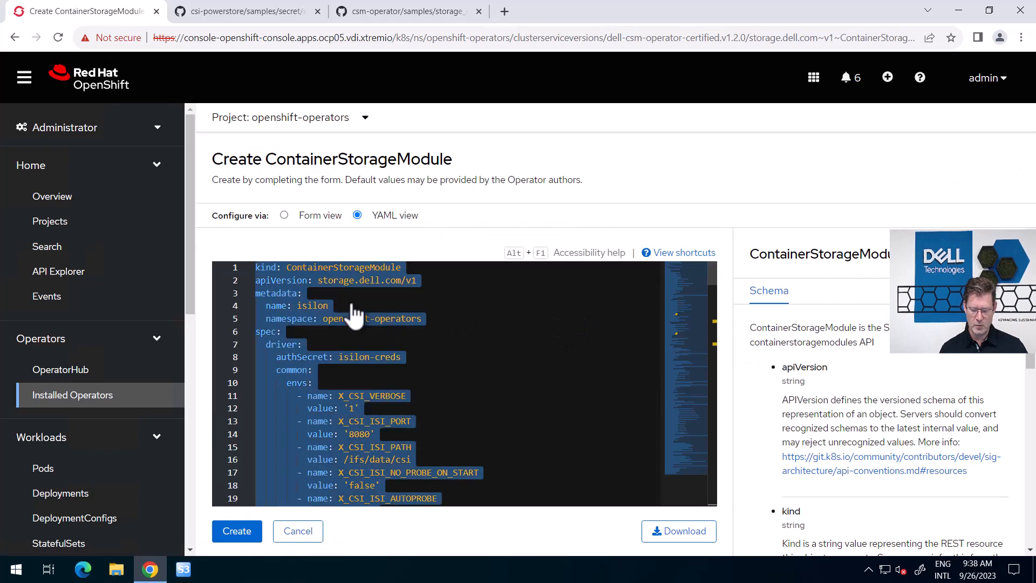
key(Delete)
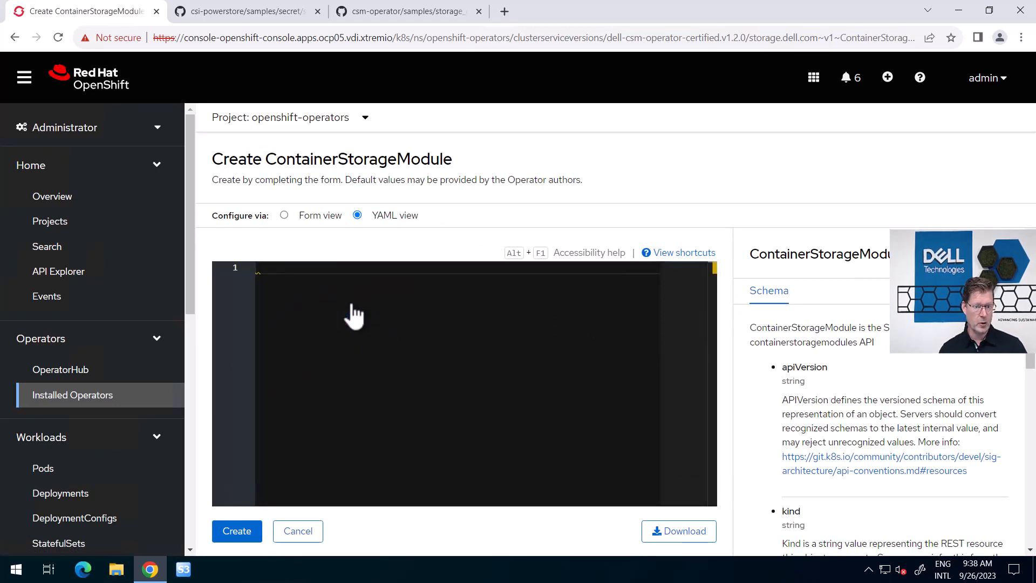
key(ctrl+v)
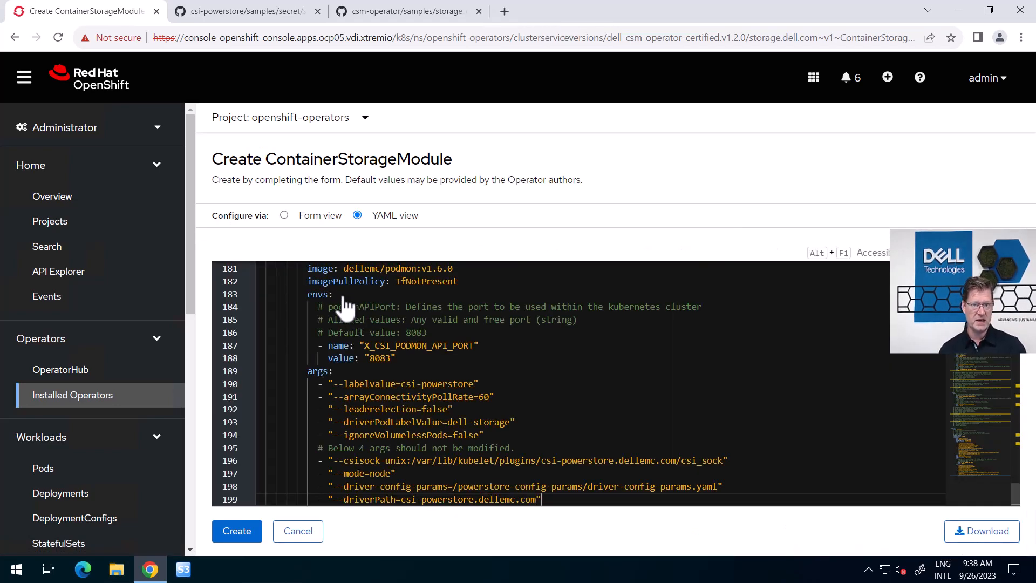
click(237, 531)
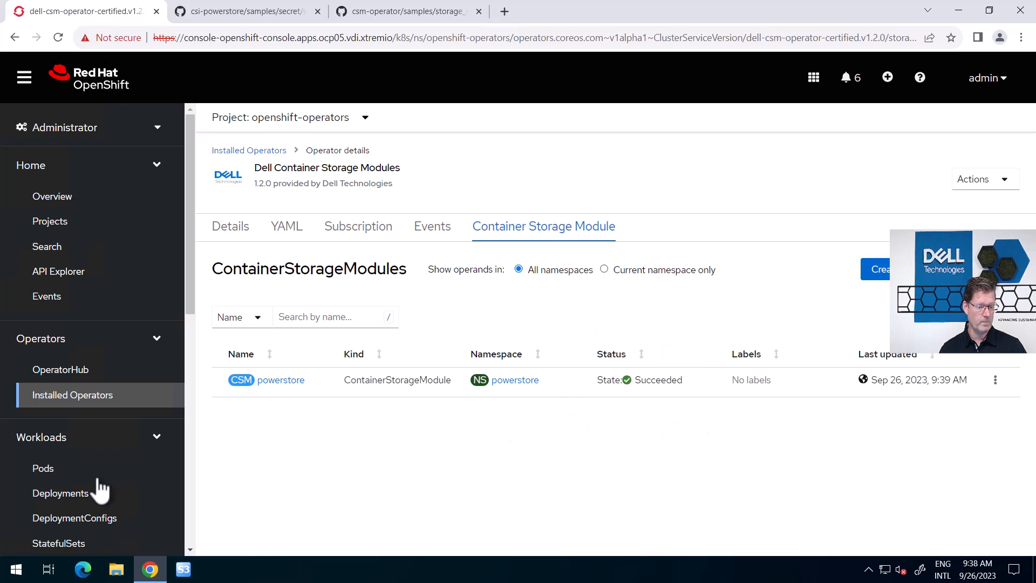
Step: Check the pods in the powerstore project and examine the containers of the powerstore-controller pod ending in 5q2dr
click(49, 480)
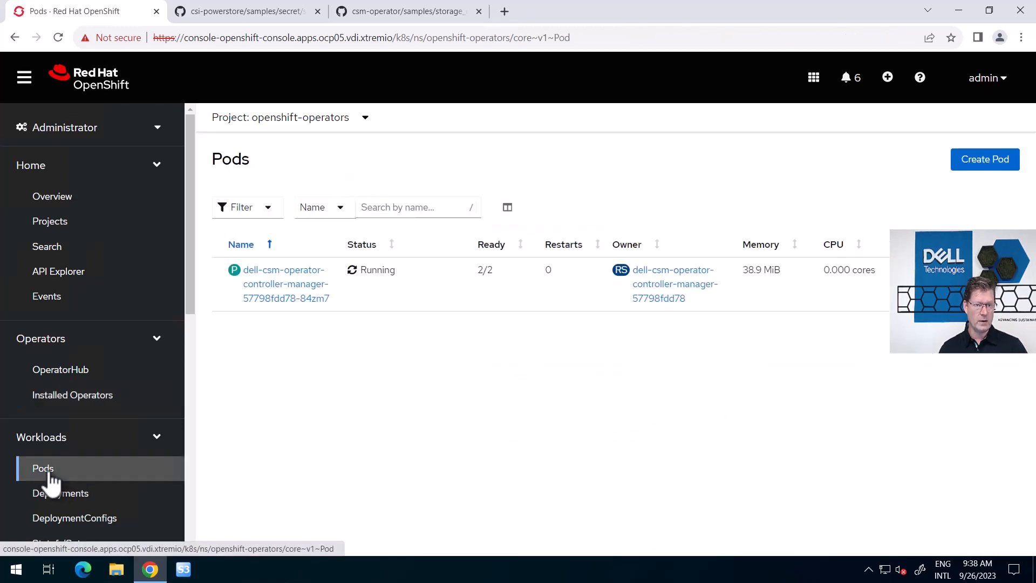
click(339, 119)
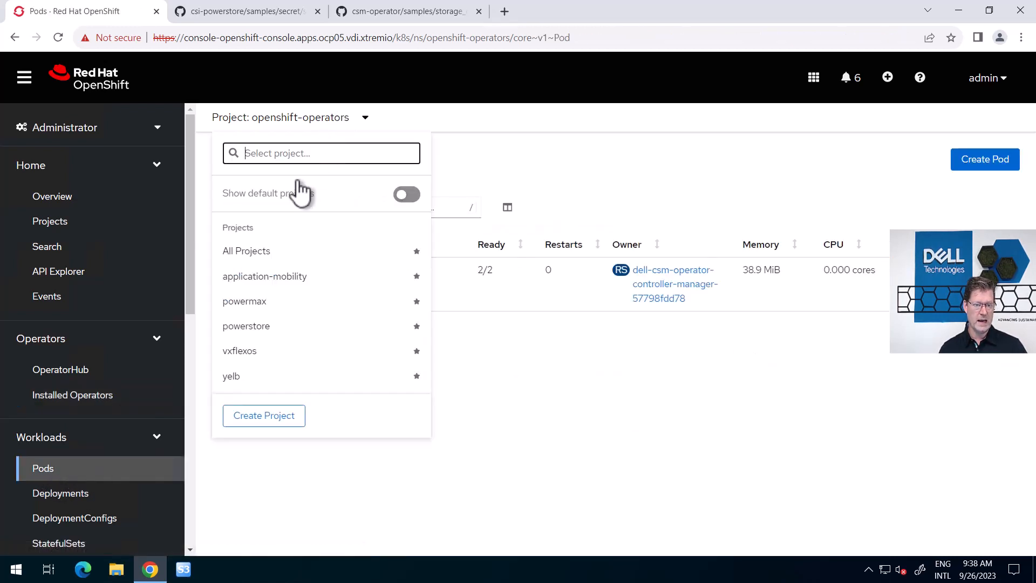
click(252, 327)
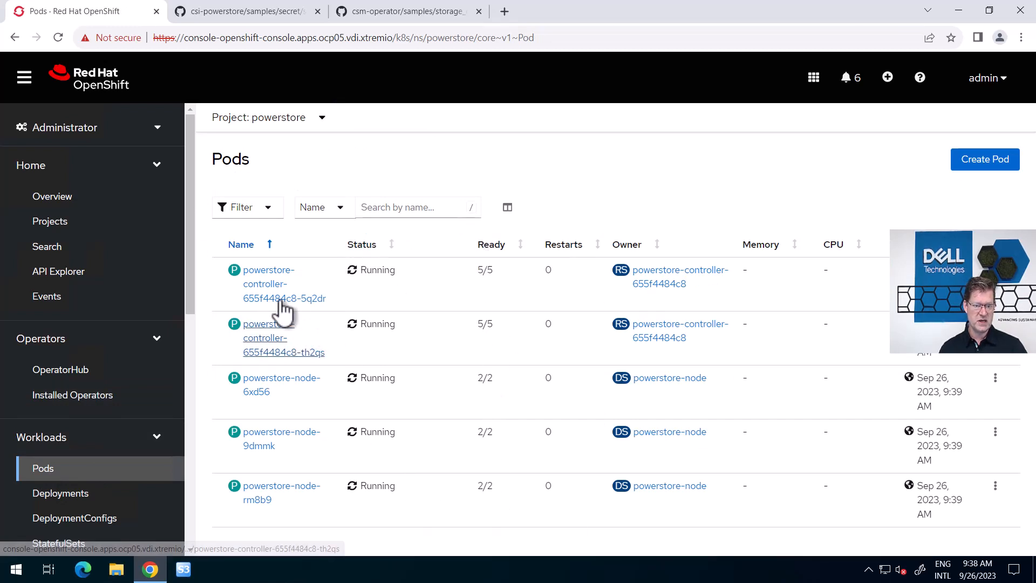
click(268, 284)
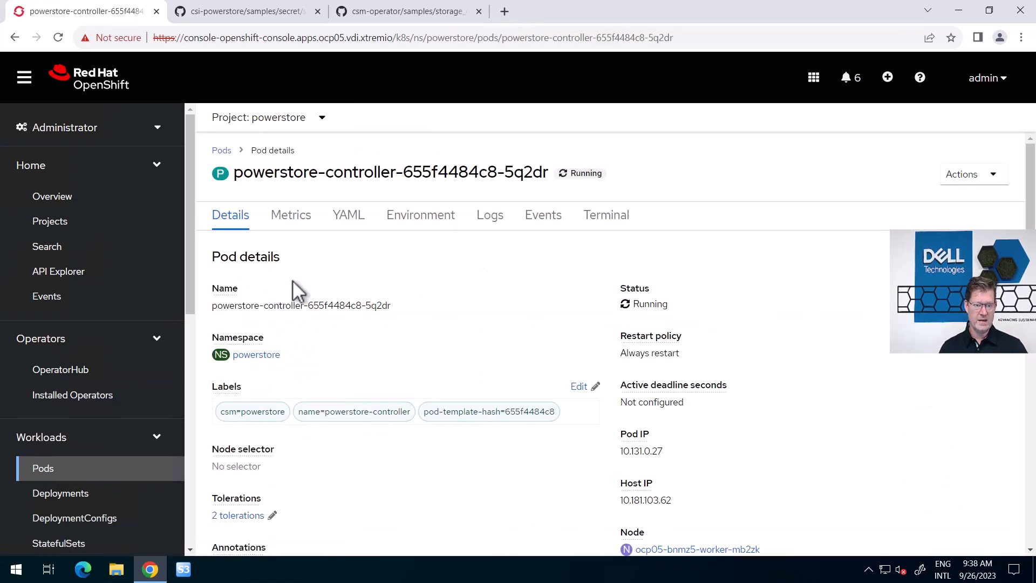
scroll(293, 352, down, 10)
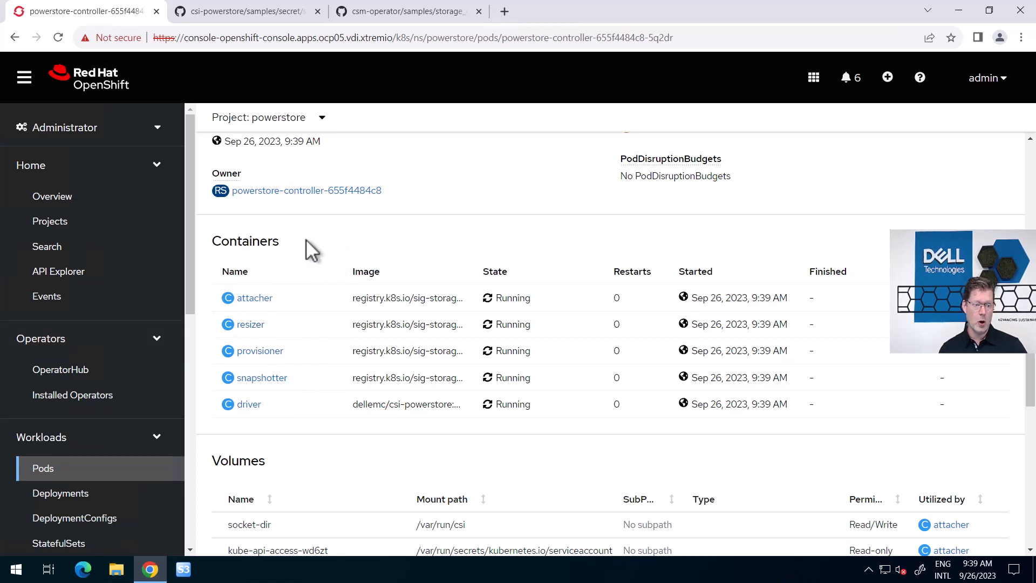
Step: Delete the powerstore ContainerStorageModule from the installed Dell Container Storage Modules operator
click(93, 403)
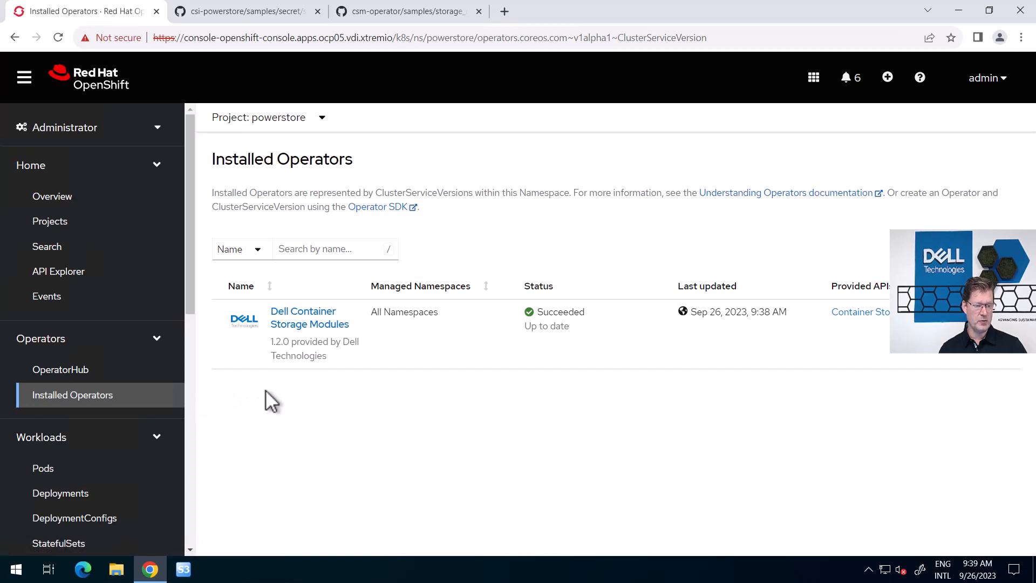
click(300, 323)
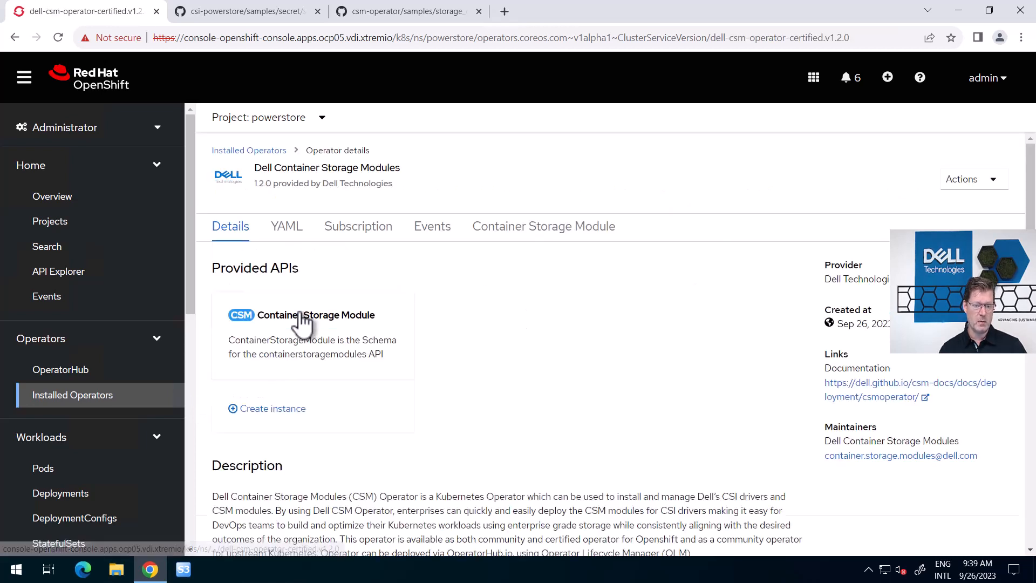
click(537, 229)
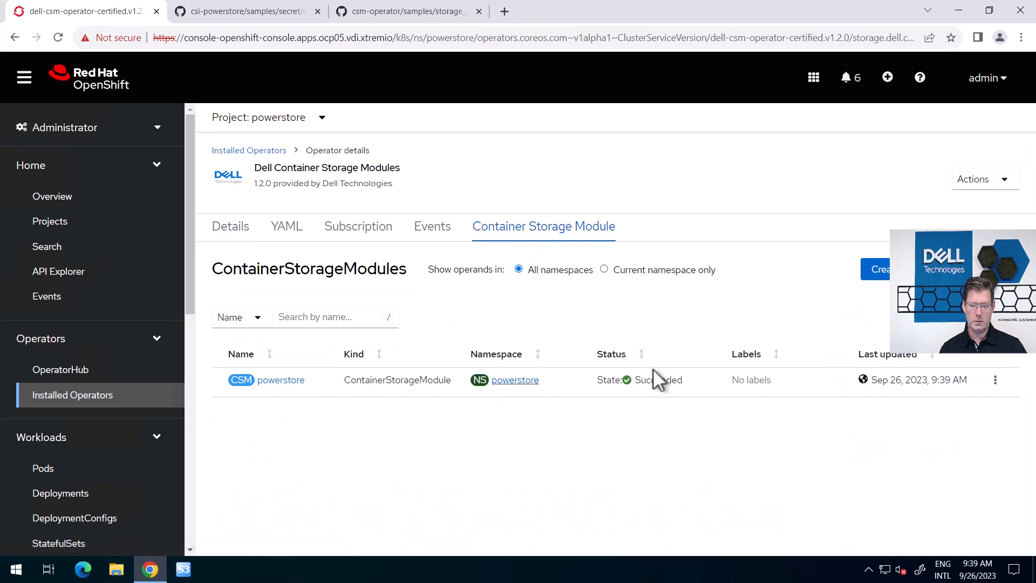
click(995, 380)
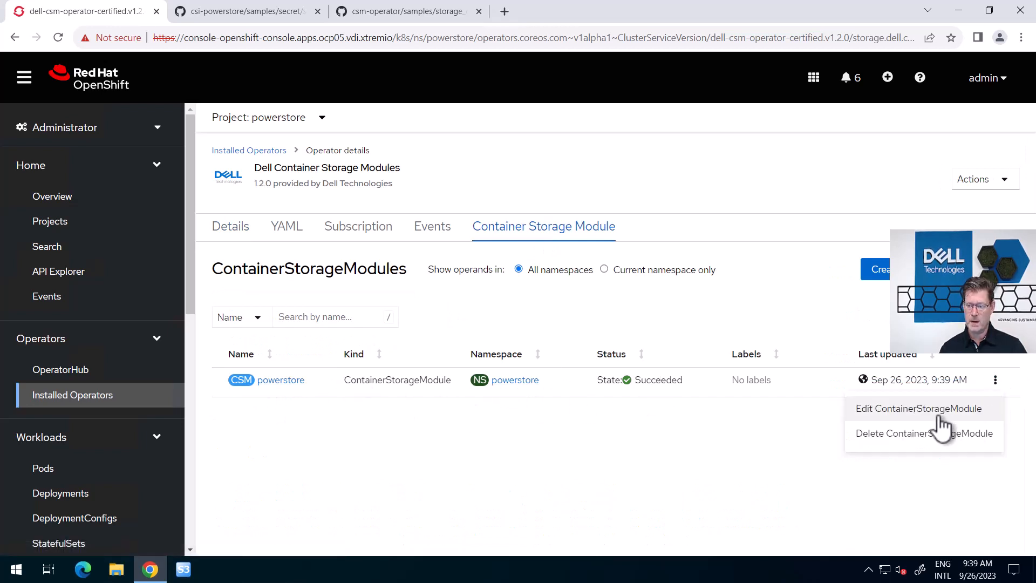
click(923, 435)
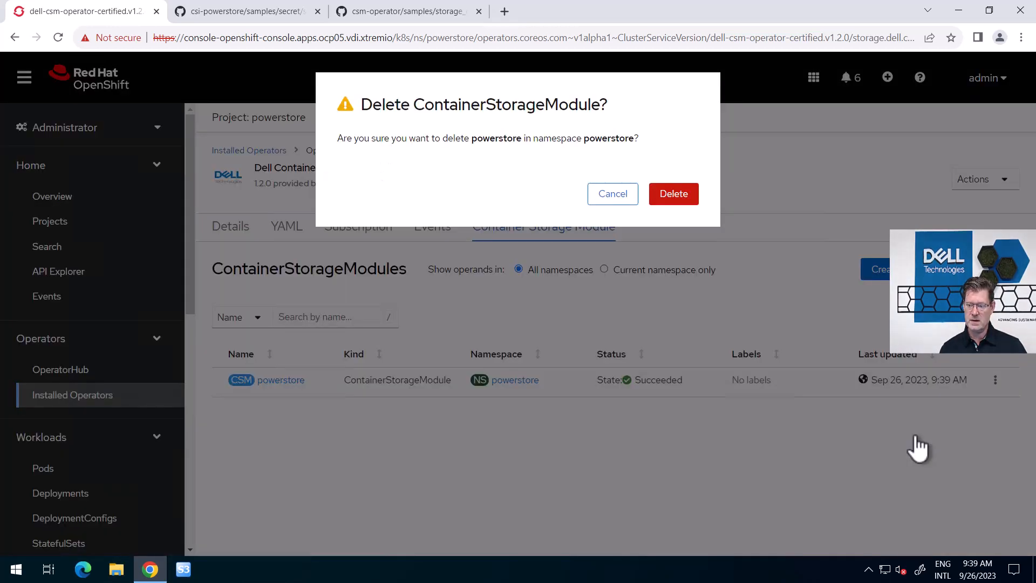
click(672, 210)
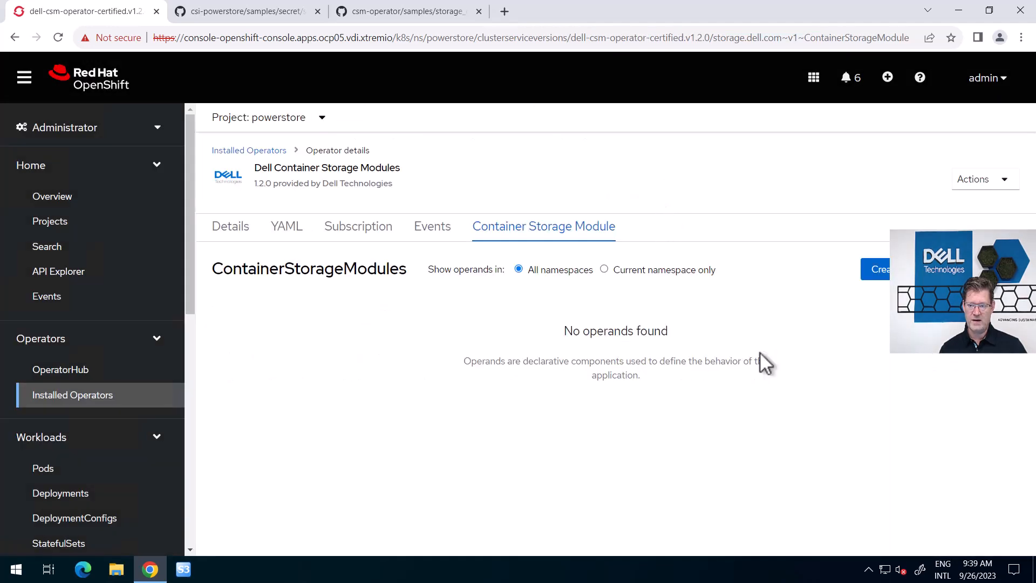
Step: Start a new ContainerStorageModule in the powerstore project and replace its default YAML with the copied PowerStore v270 sample
click(874, 269)
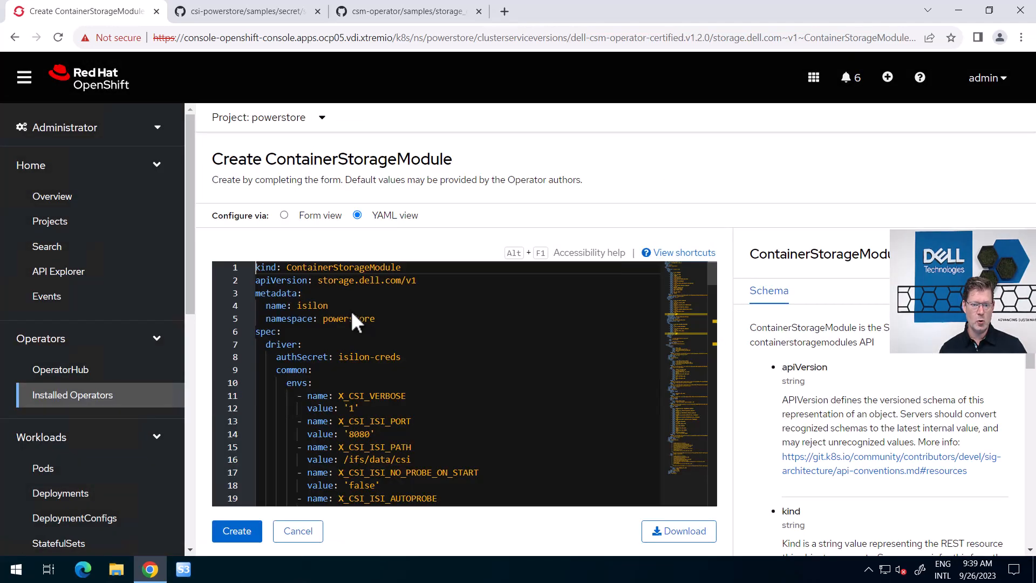
click(377, 324)
key(ctrl+a)
key(Delete)
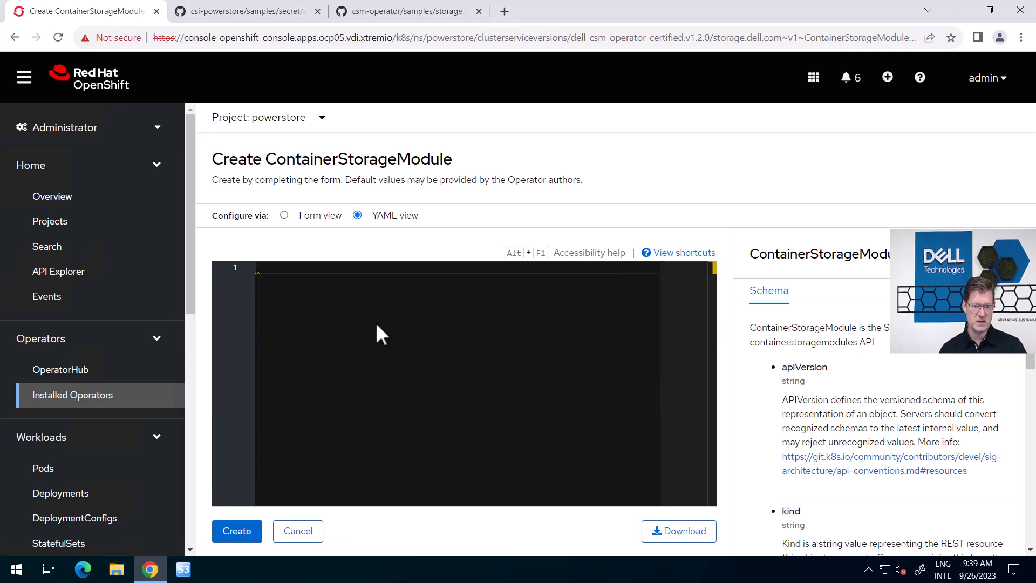
key(ctrl+v)
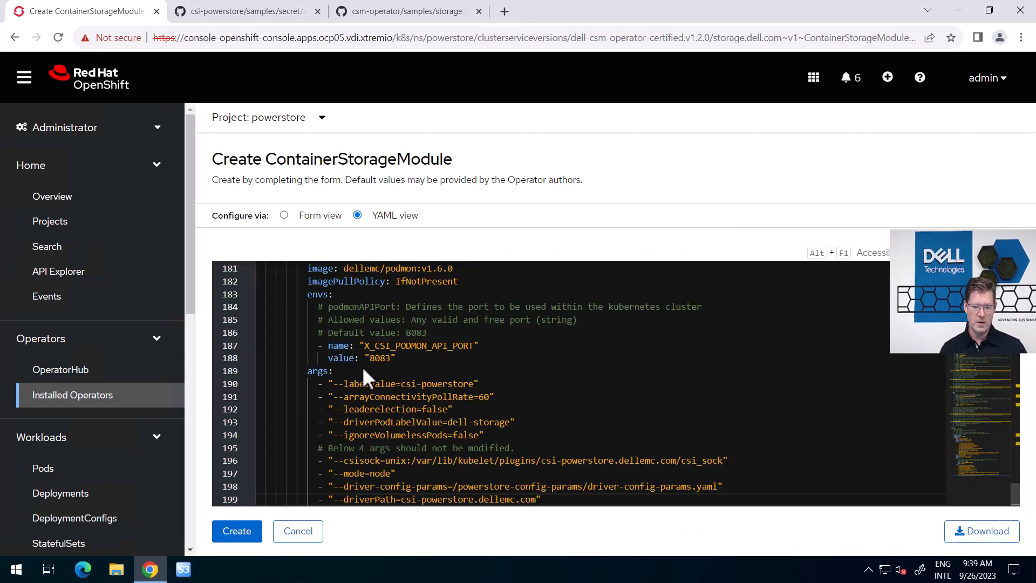
Step: Enable the resiliency module in the YAML by setting enabled to true, and create the ContainerStorageModule
scroll(335, 364, up, 5)
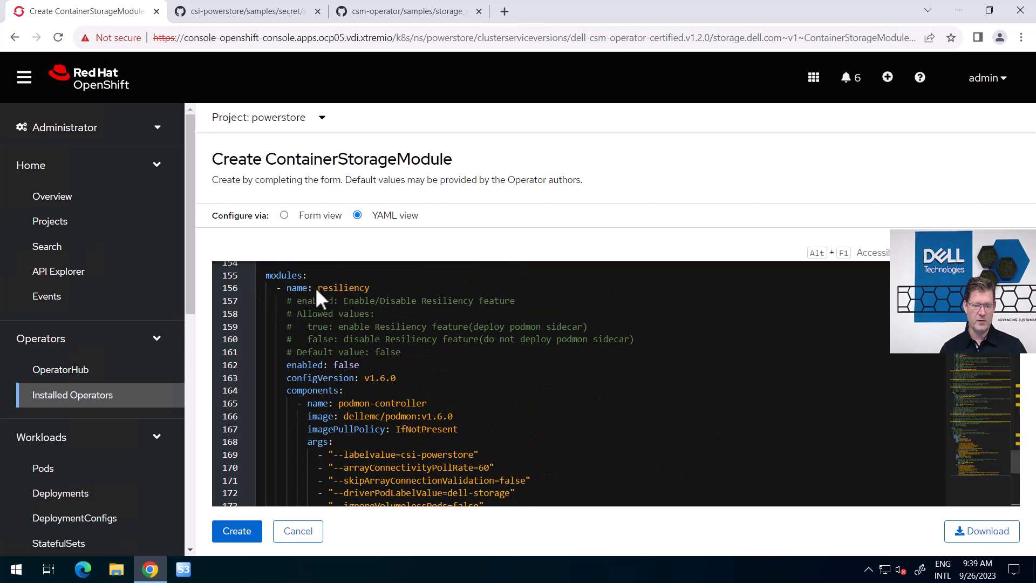
drag(319, 286, 371, 286)
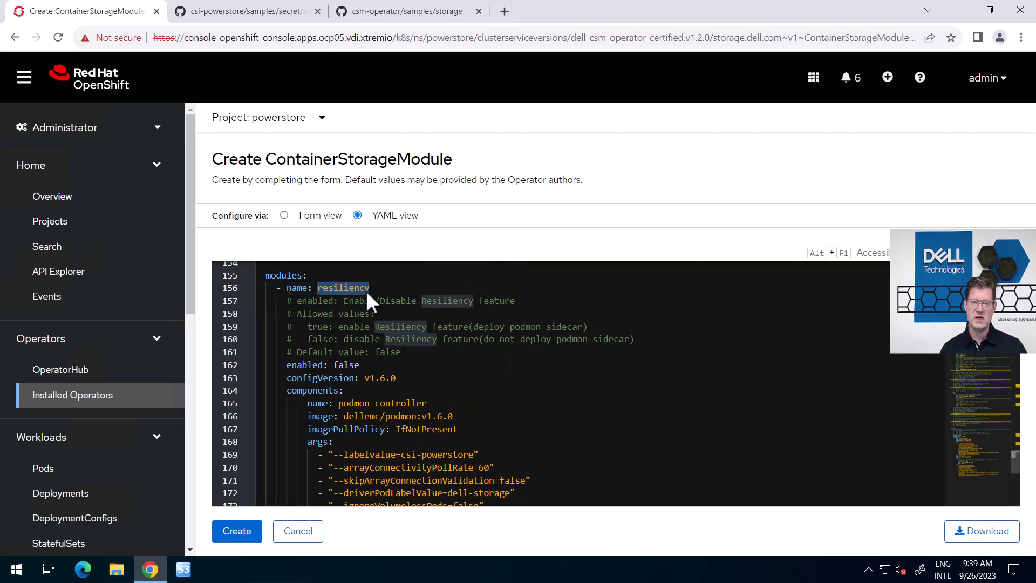
click(318, 287)
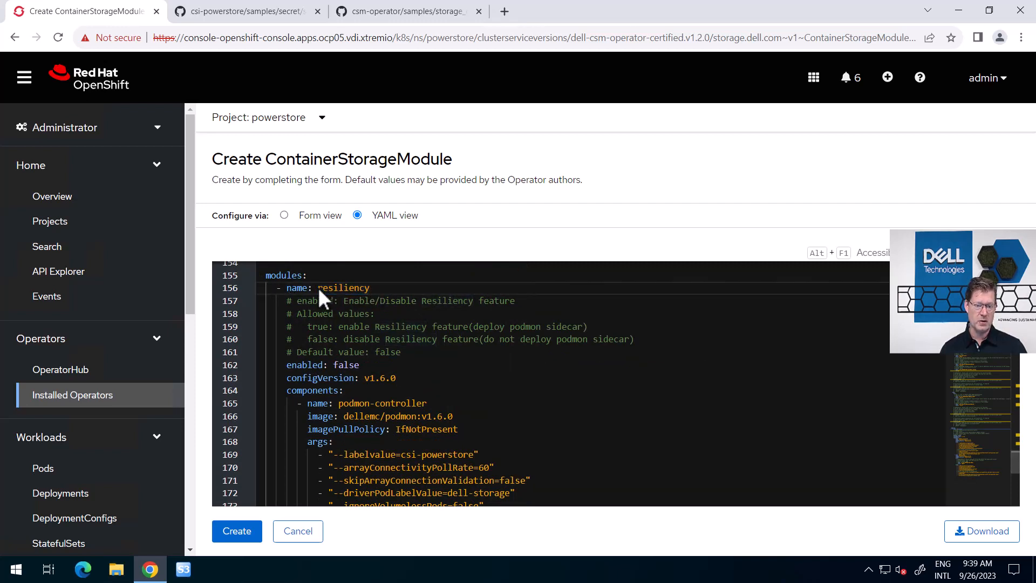
drag(333, 363, 358, 363)
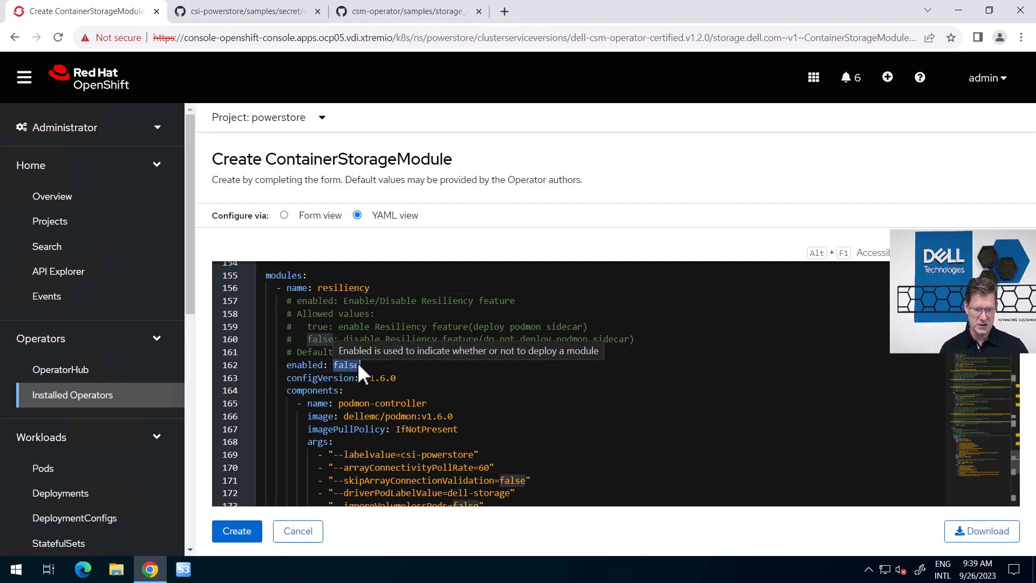
text(true)
click(237, 531)
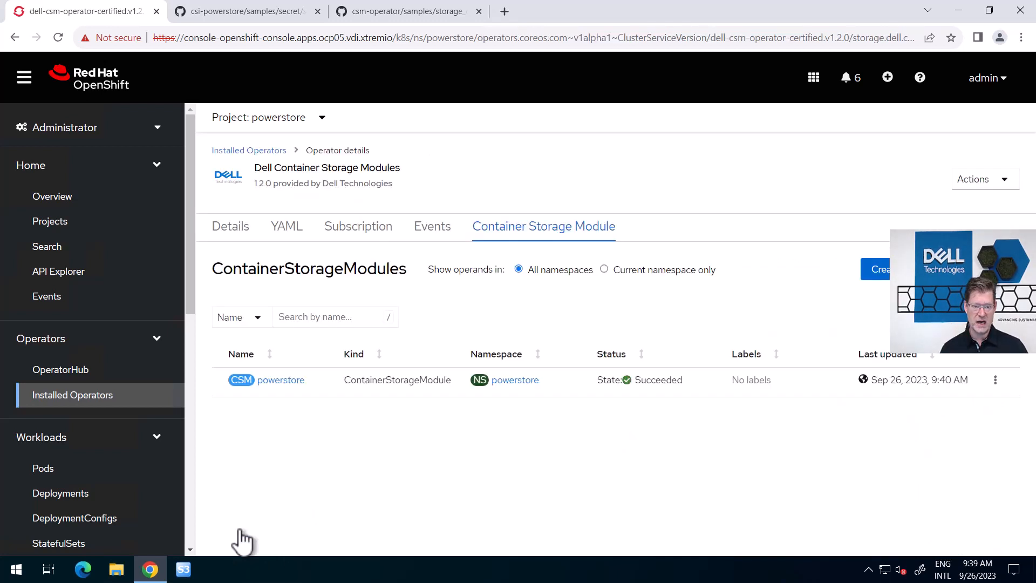
Step: Check the pods in the powerstore project and examine the containers of the powerstore-controller pod ending in h6nll
click(58, 473)
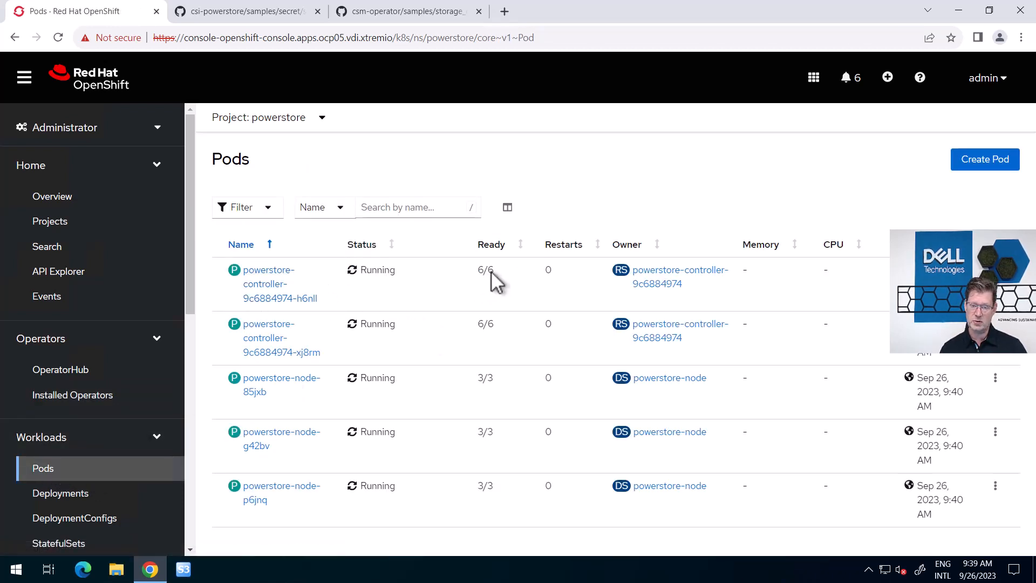
click(266, 286)
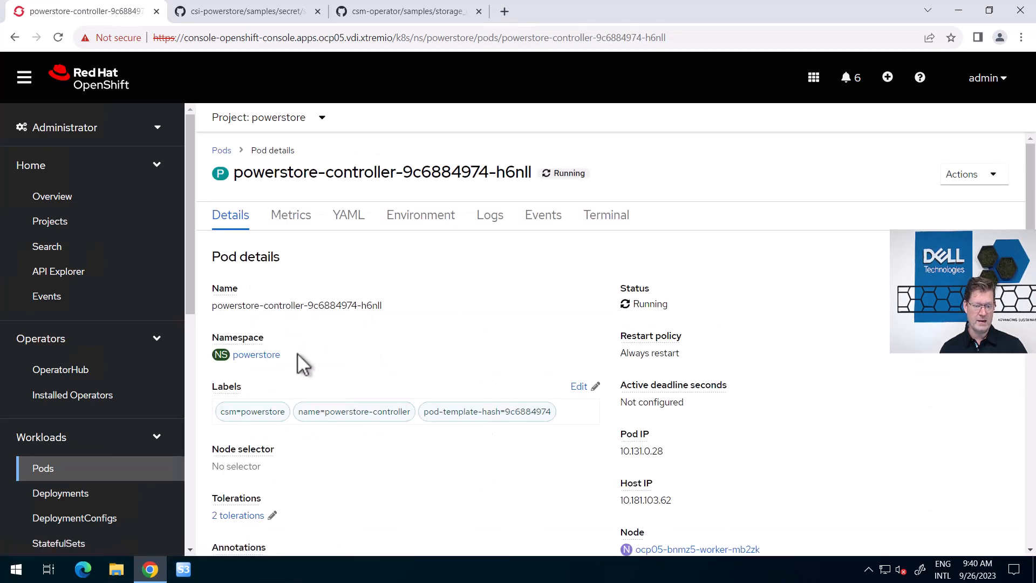
scroll(298, 359, down, 10)
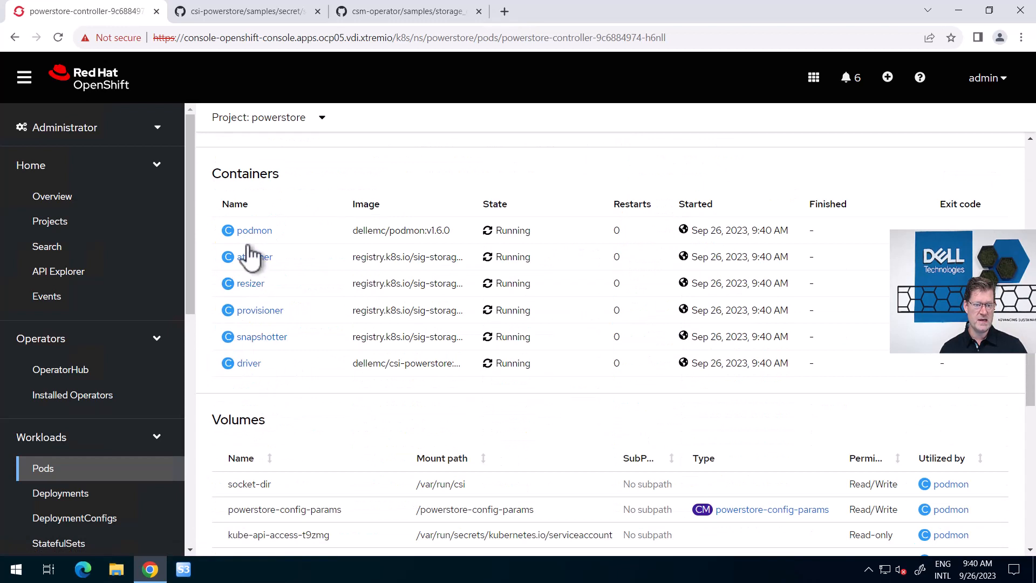